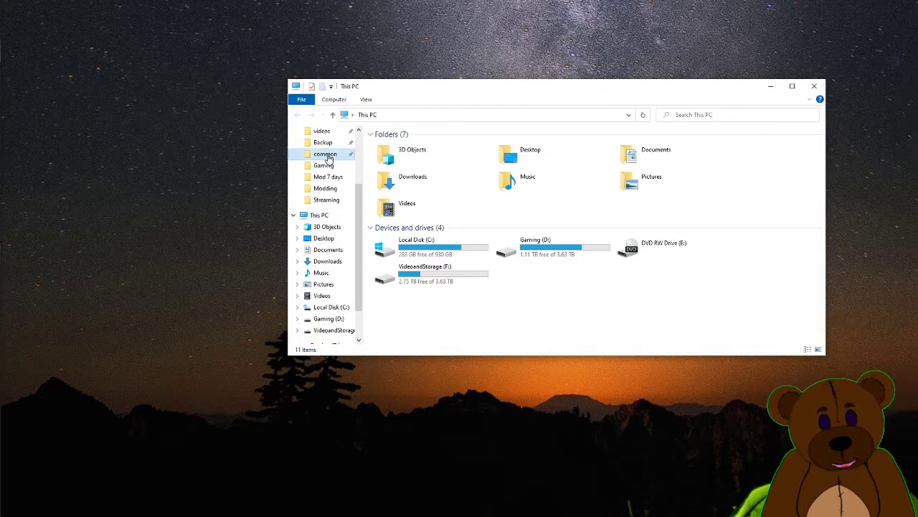
Copy the Stardew Valley folder from the Steam common games folder and open the Backup folder.
click(329, 158)
scroll(428, 265, down, 15)
scroll(430, 260, down, 8)
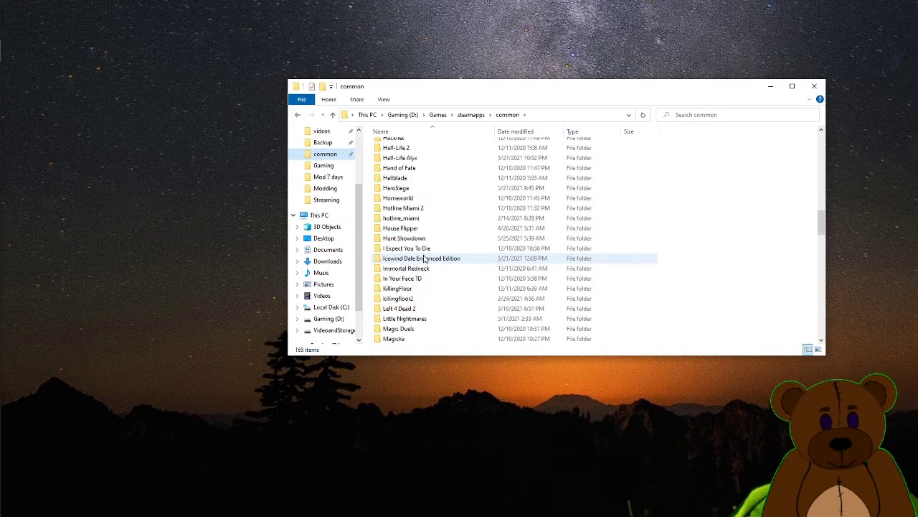
scroll(425, 263, down, 15)
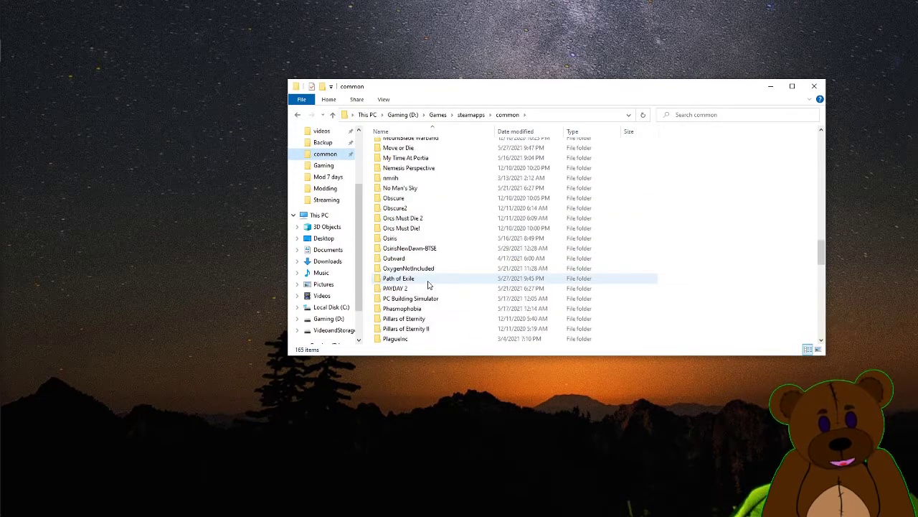
scroll(428, 284, down, 4)
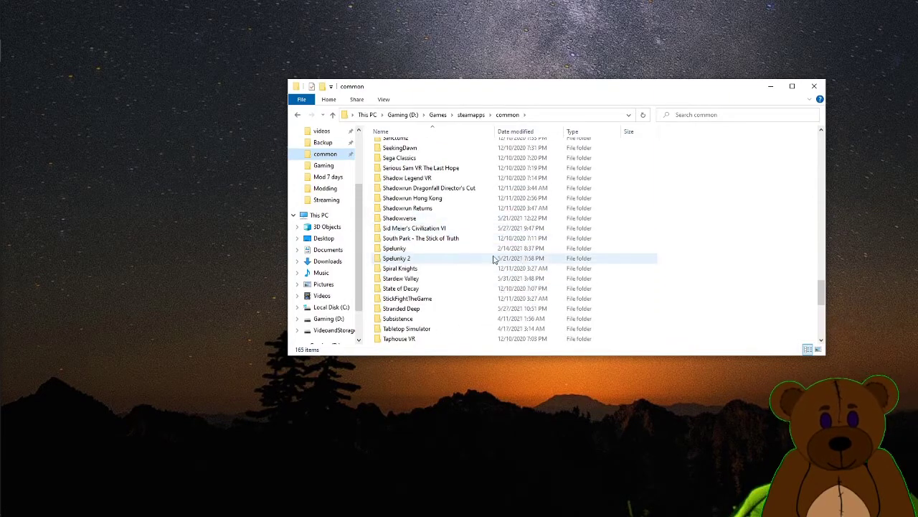
right_click(405, 279)
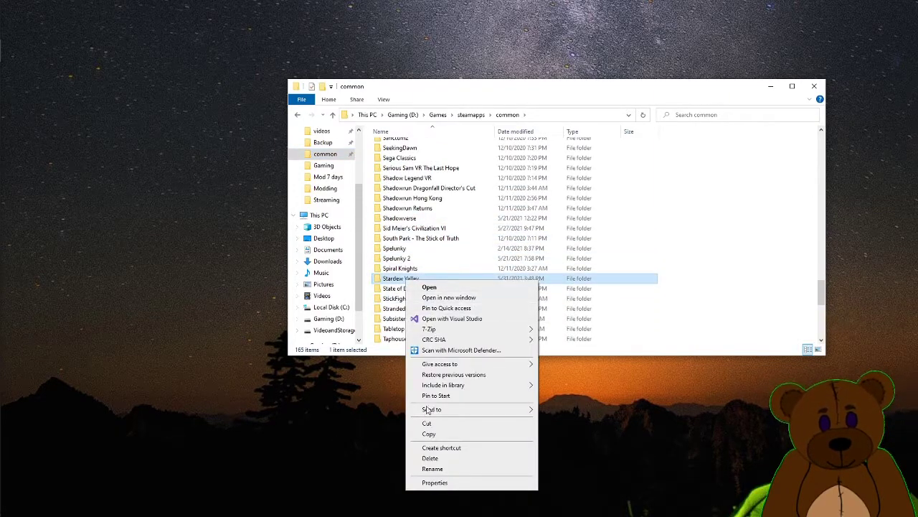
click(427, 434)
click(323, 142)
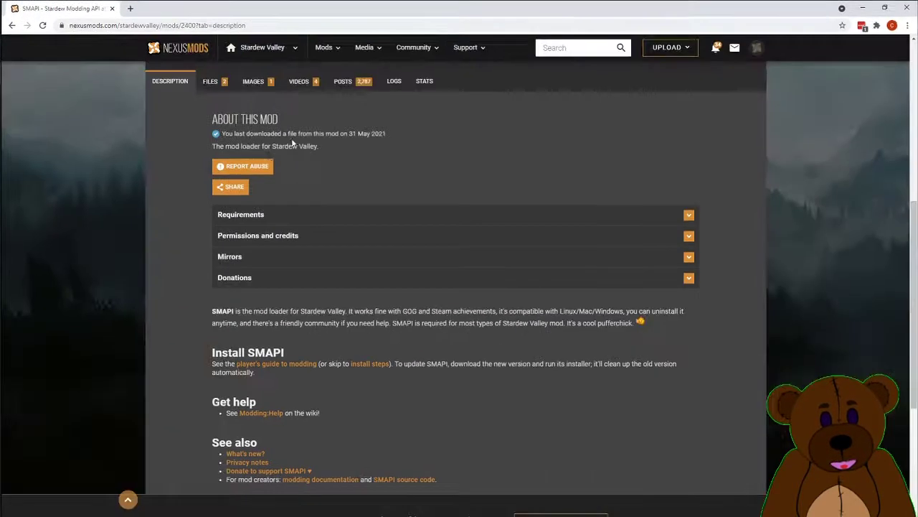
Switch to the browser and examine the description and install notes on the SMAPI mod page at Nexus Mods.
click(615, 26)
scroll(323, 279, up, 3)
scroll(310, 244, down, 2)
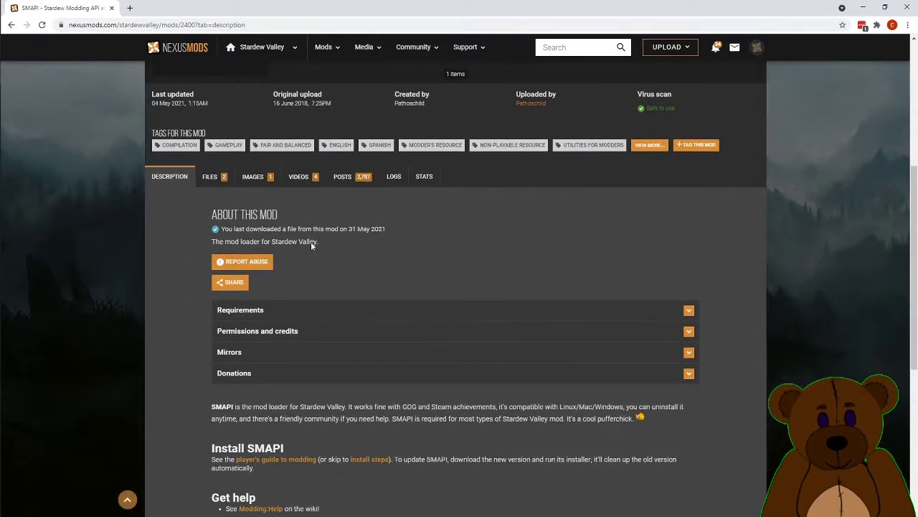
scroll(302, 251, down, 3)
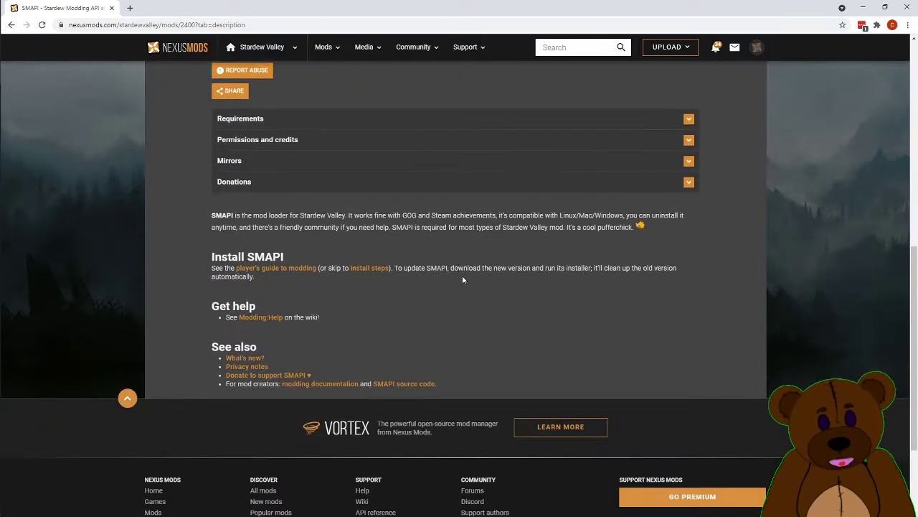
scroll(293, 291, up, 4)
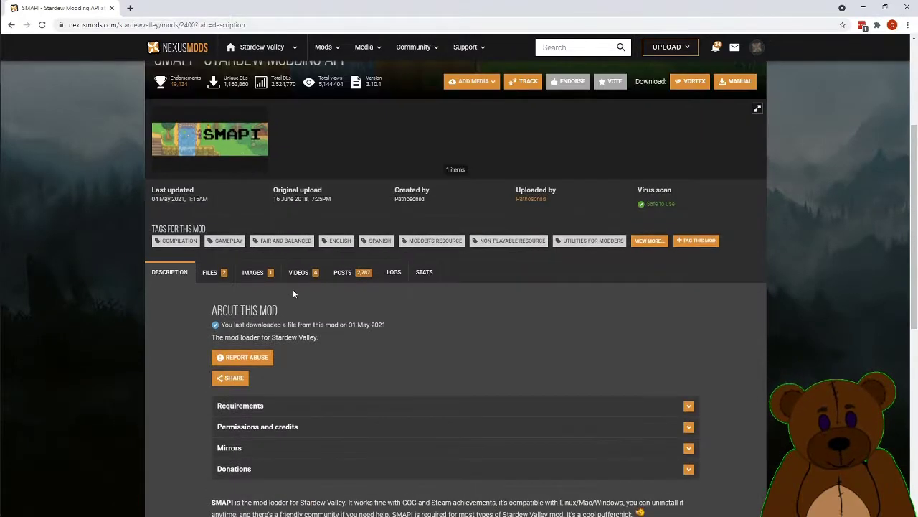
click(66, 25)
click(404, 367)
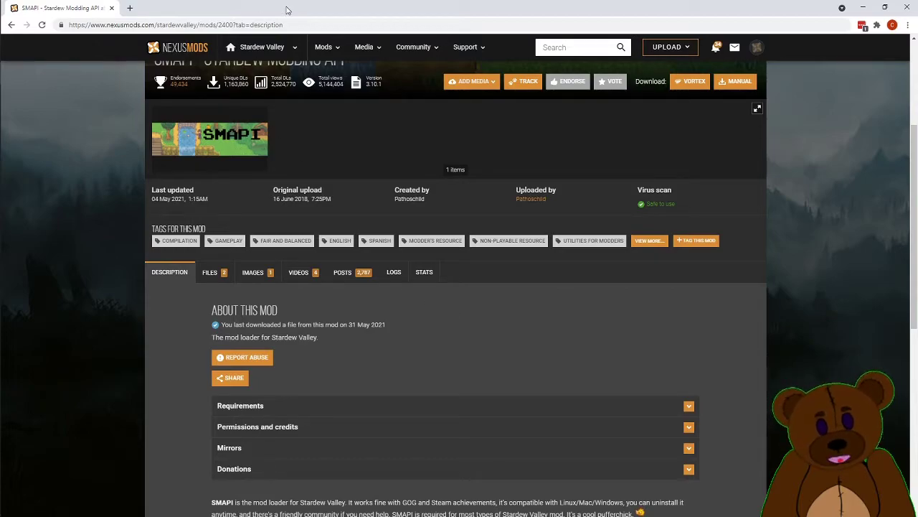
Open the SMAPI mod's files and request the manual download of the SMAPI 3.10.1 main file.
click(210, 272)
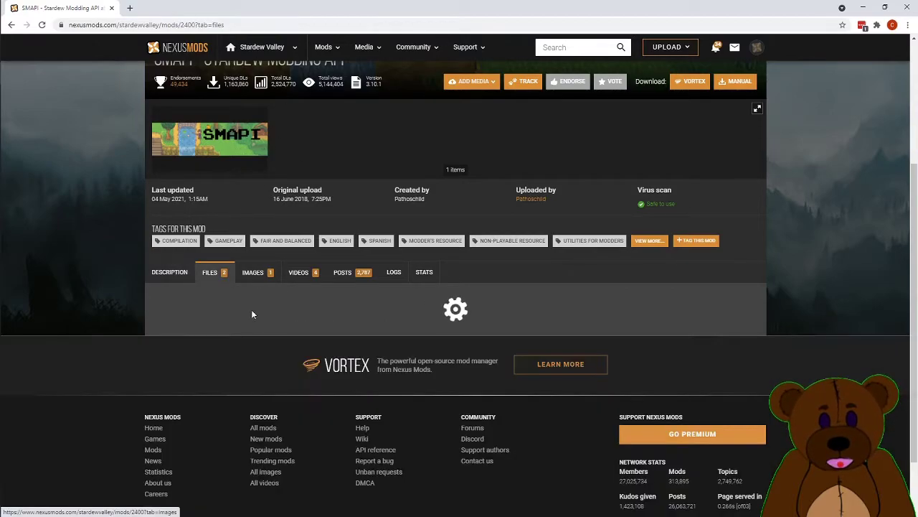
scroll(298, 386, down, 1)
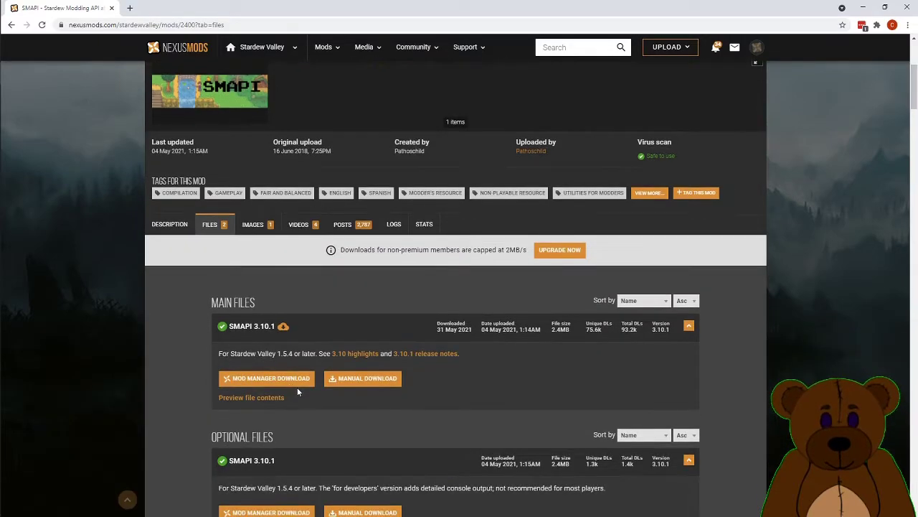
scroll(355, 359, down, 1)
click(366, 331)
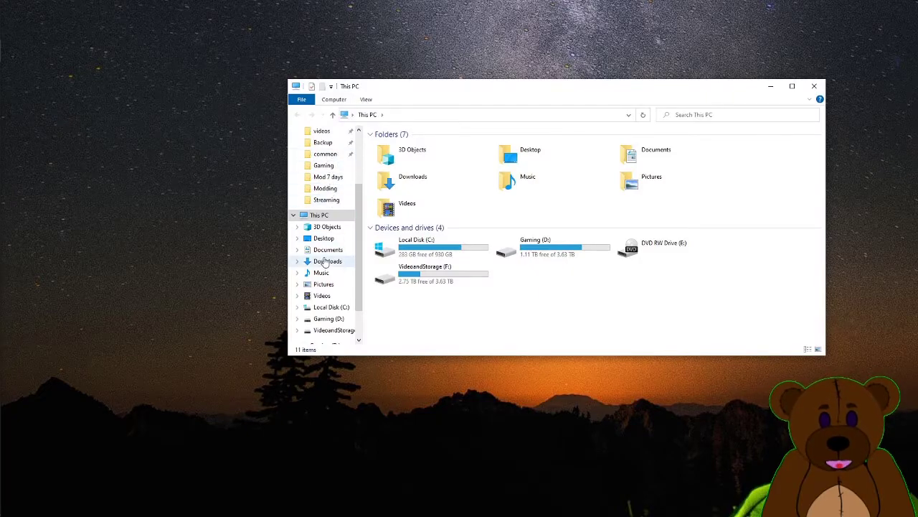
Copy the SMAPI 3.10.1 installer folder from the downloaded SMAPI zip archive in Downloads onto the desktop.
click(325, 261)
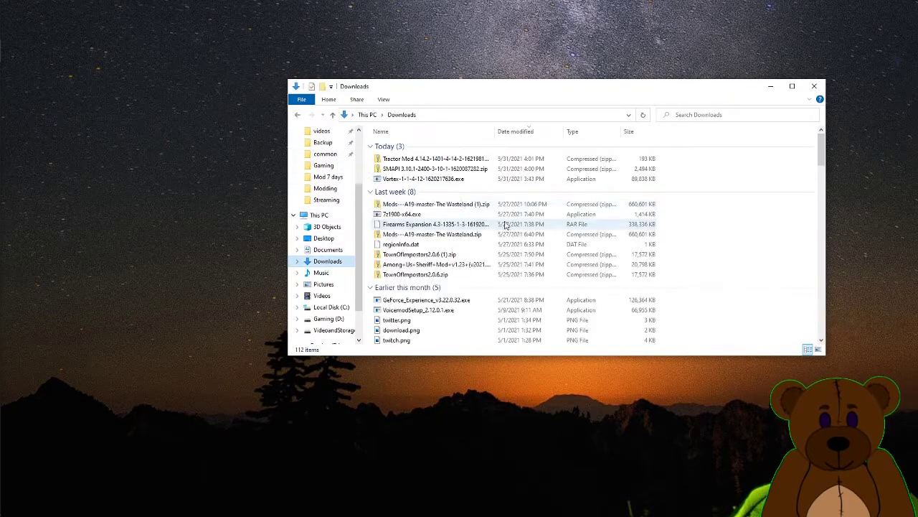
right_click(404, 172)
click(400, 176)
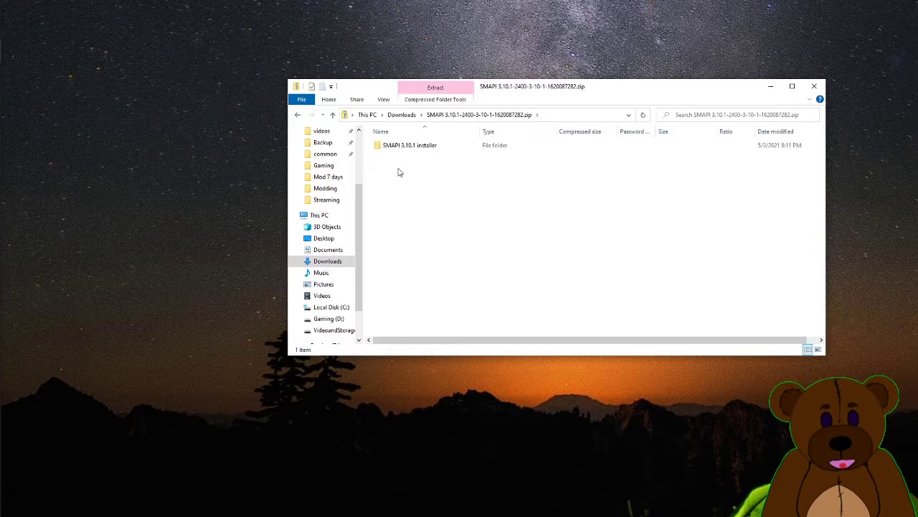
right_click(399, 154)
click(391, 147)
click(867, 56)
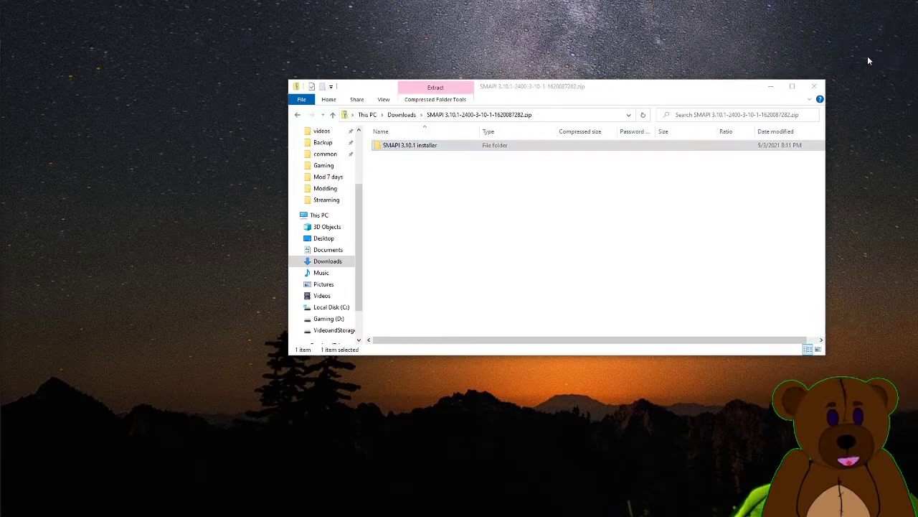
key(ctrl+v)
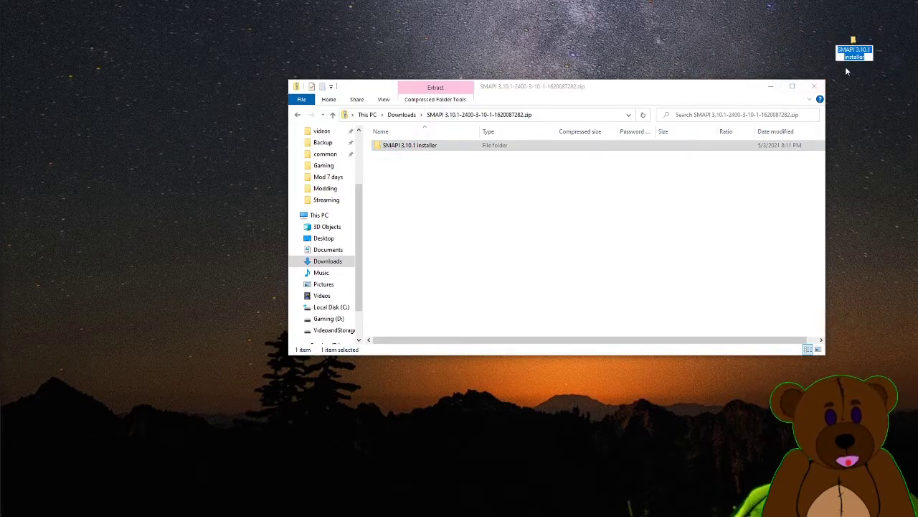
Run install on Windows.bat from the desktop installer folder, choosing 1 for the Stardew Valley game path and 1 to install SMAPI, and close the installer.
double_click(856, 47)
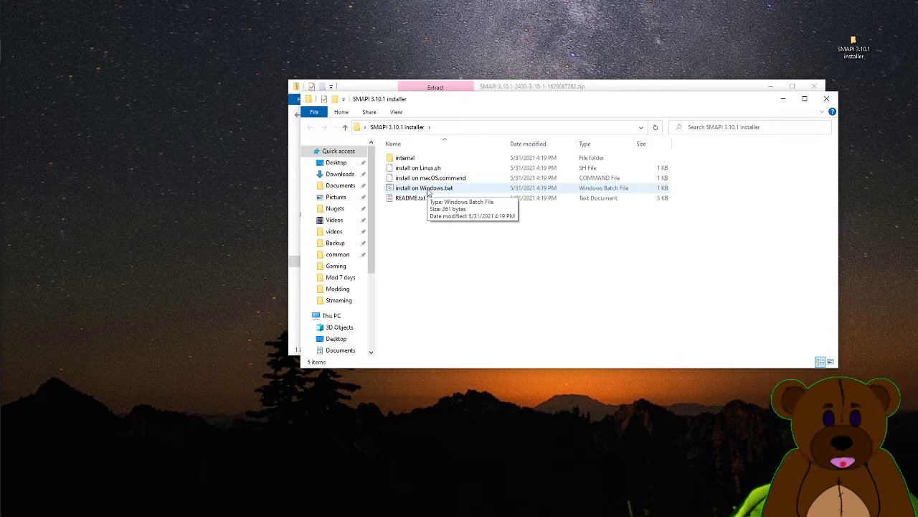
double_click(428, 188)
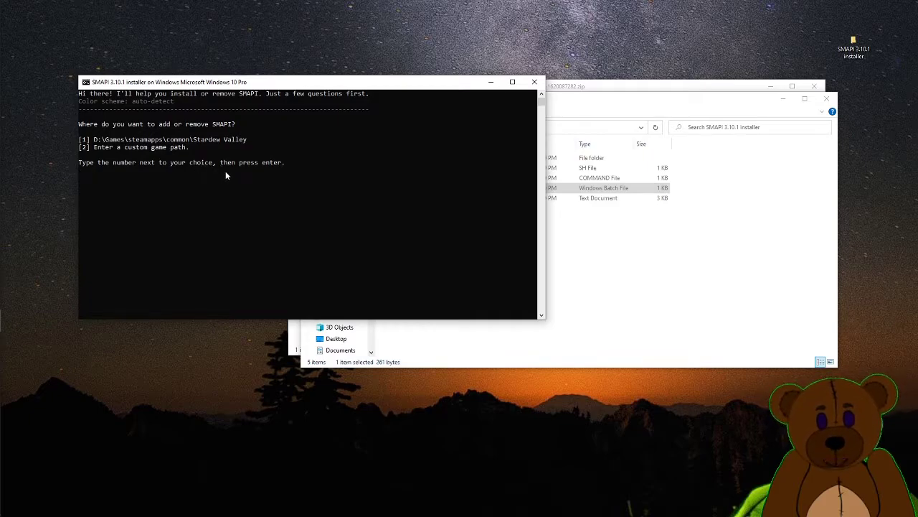
text(1)
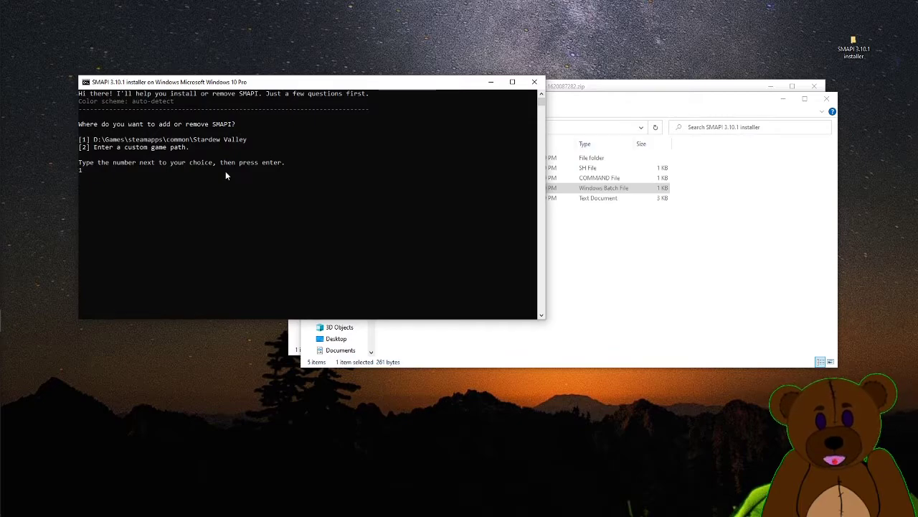
key(Return)
text(1)
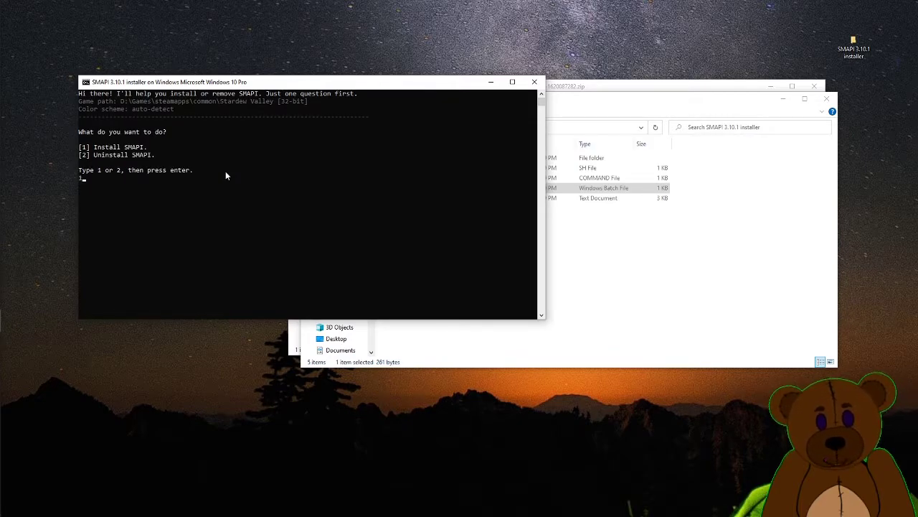
key(Return)
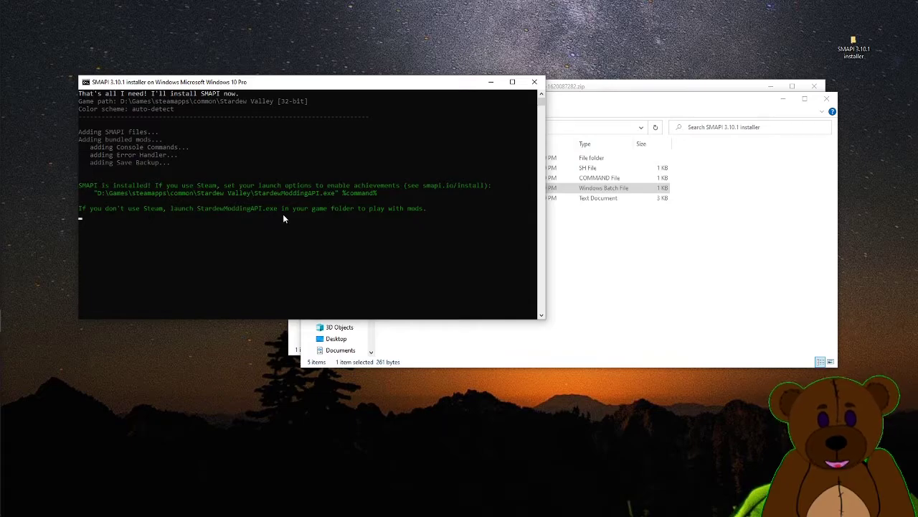
click(535, 82)
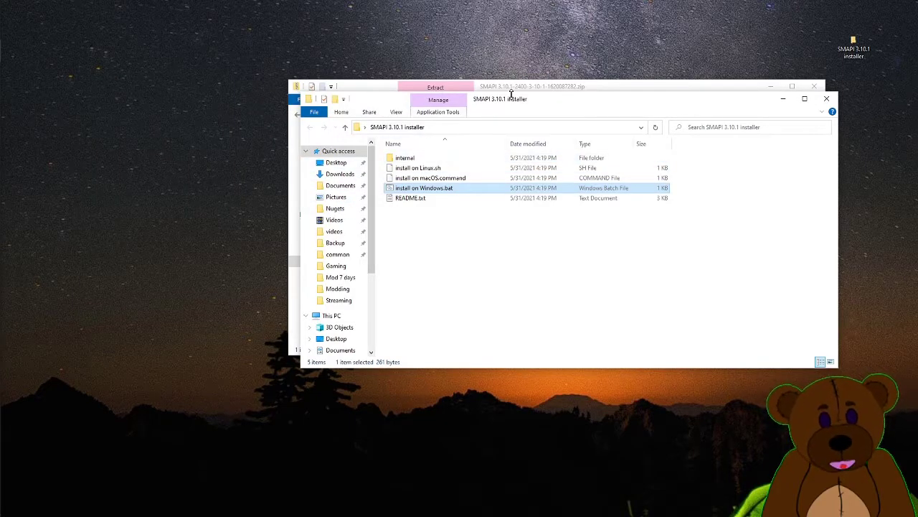
Open the Stardew Valley folder within the Steam common games folder and locate StardewModdingAPI.exe.
drag(511, 94, 634, 101)
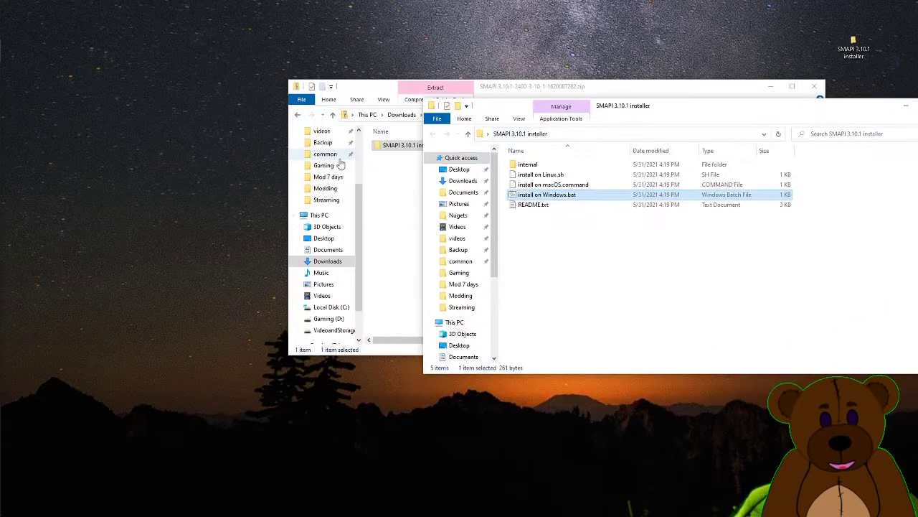
click(332, 155)
scroll(425, 300, down, 20)
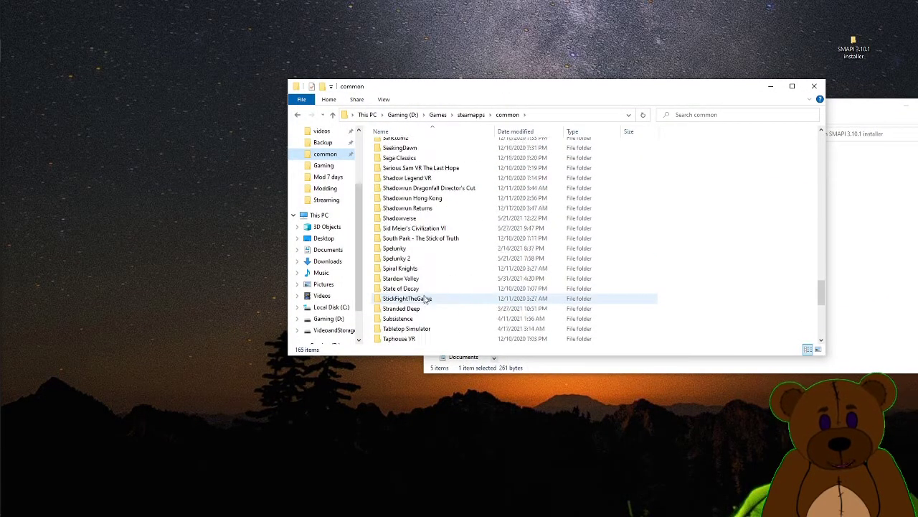
double_click(409, 279)
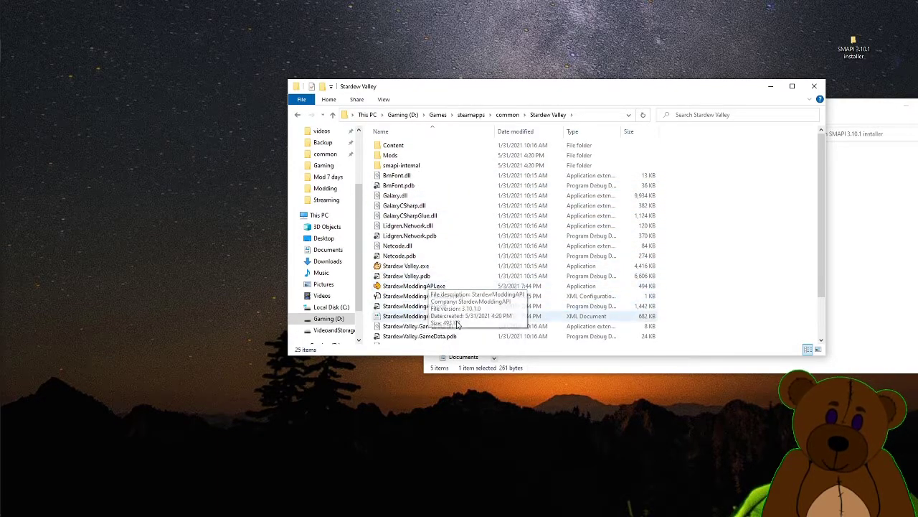
scroll(442, 305, down, 1)
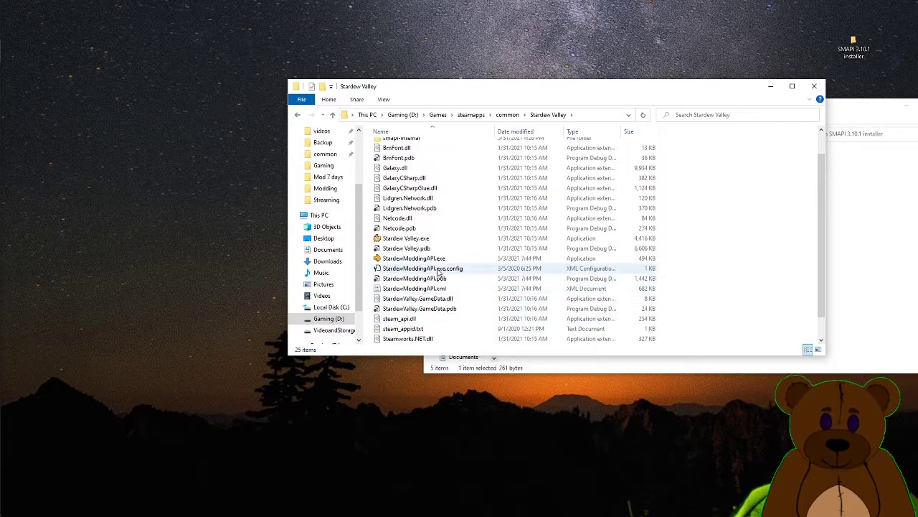
scroll(434, 265, down, 1)
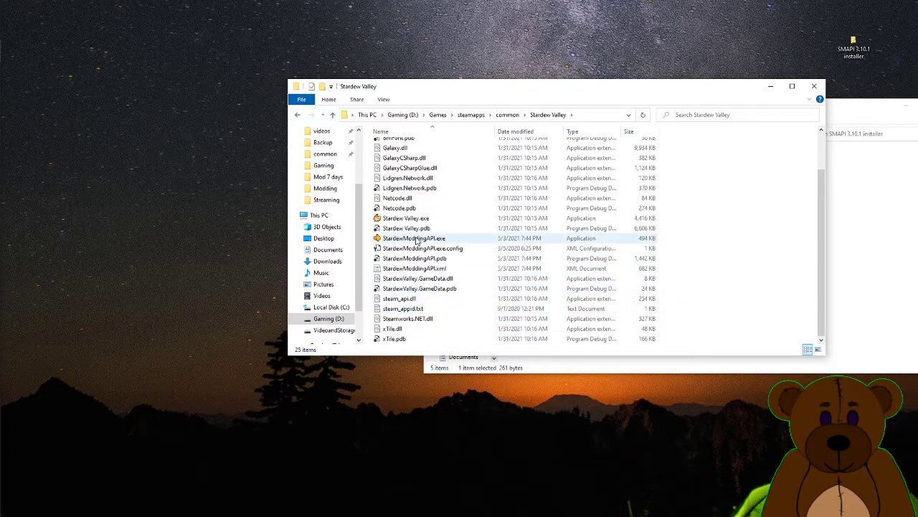
Create a desktop shortcut to StardewModdingAPI.exe, place it near the SMAPI installer folder, and close the game folder window.
right_click(416, 238)
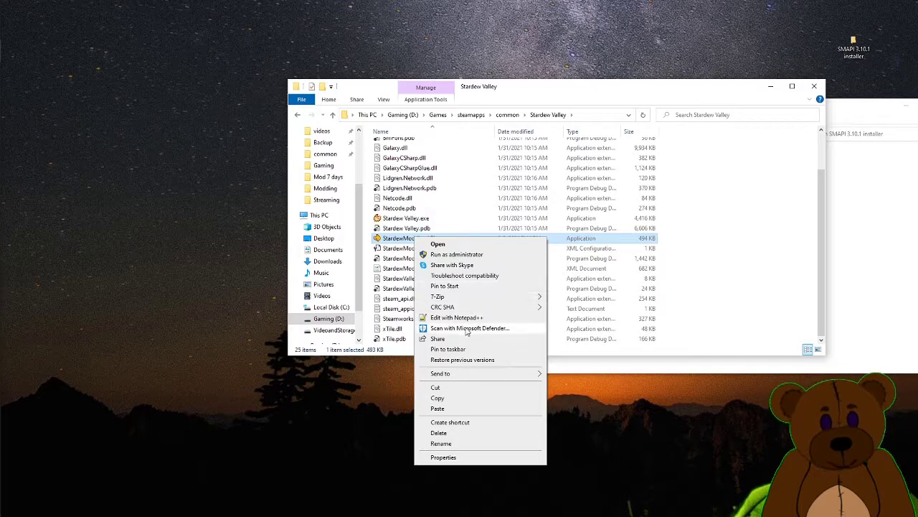
mouse_move(485, 378)
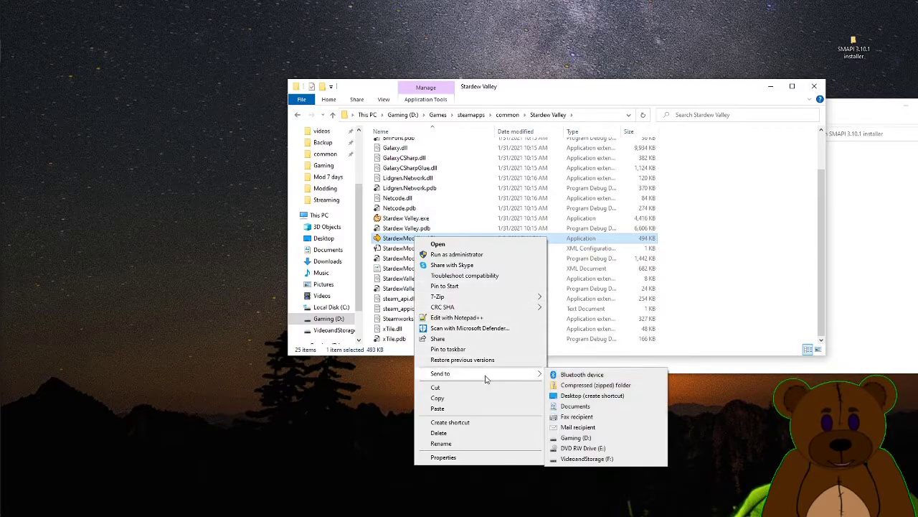
click(595, 397)
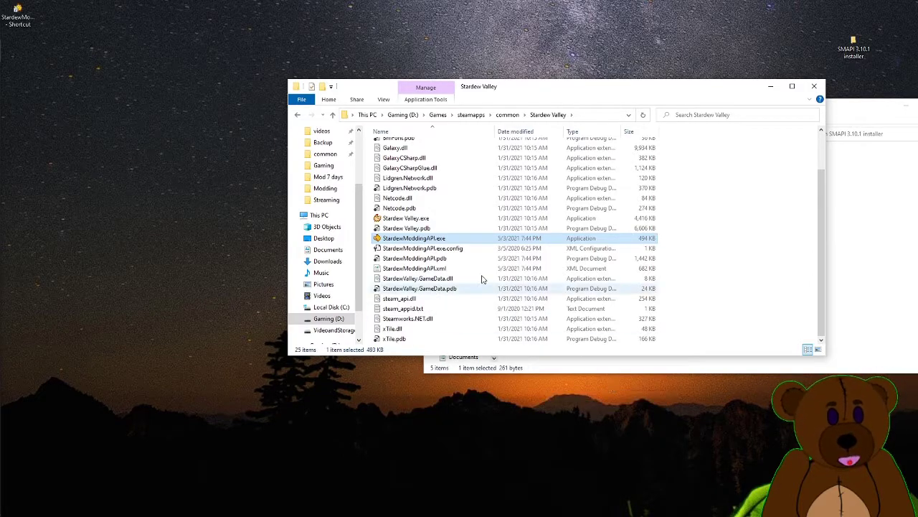
drag(18, 18, 781, 21)
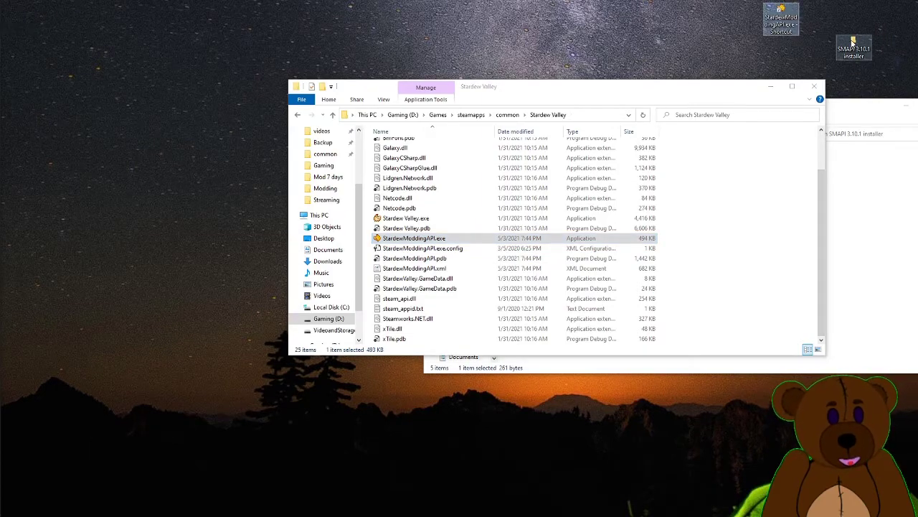
click(814, 87)
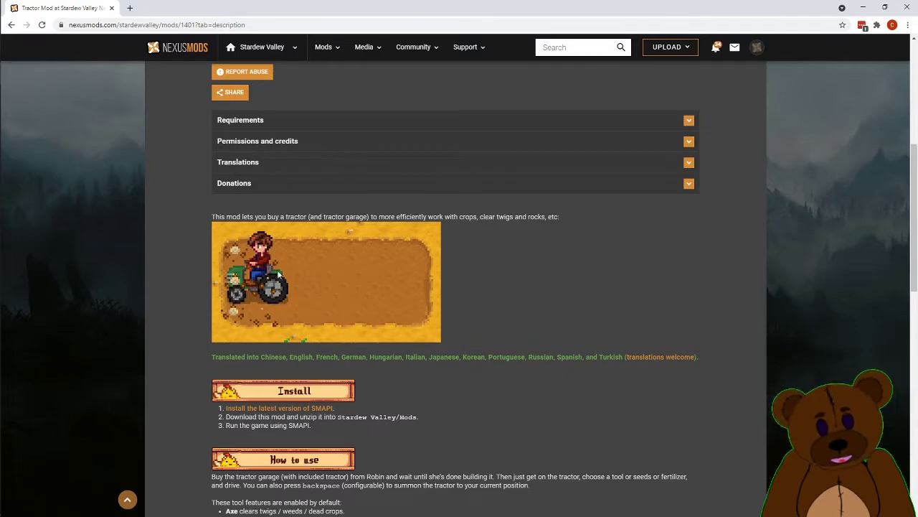
Manually download the Tractor Mod 4.14.2 main file after reviewing its install notes, accepting the SMAPI requirement and dismissing the endorsement reminder.
scroll(300, 291, down, 3)
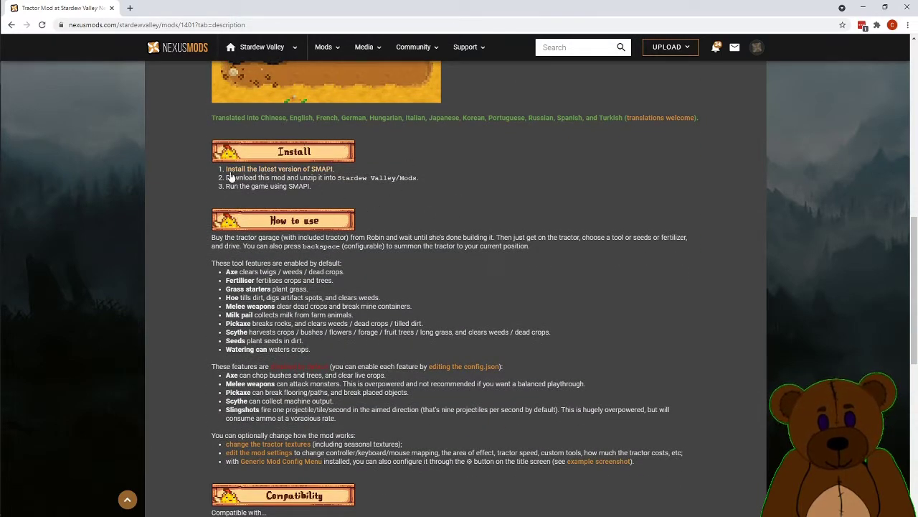
scroll(237, 178, down, 2)
scroll(324, 215, up, 2)
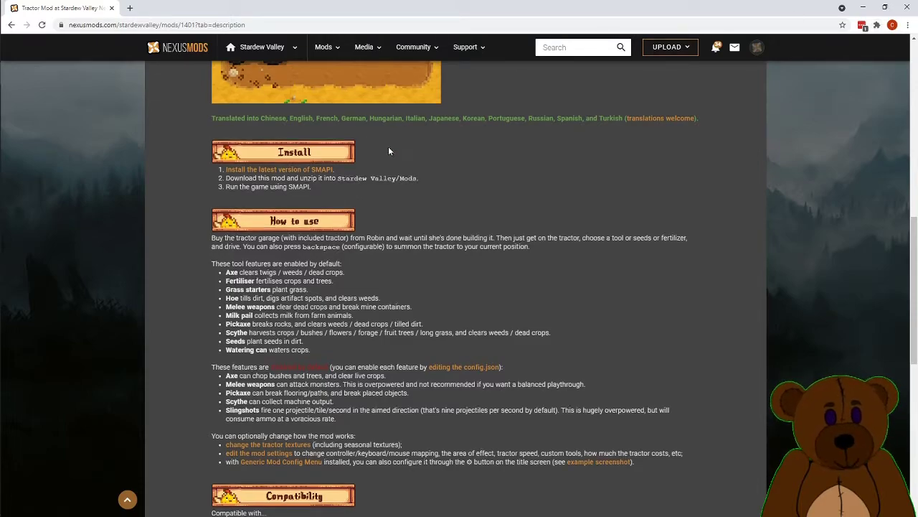
scroll(301, 217, up, 4)
click(210, 83)
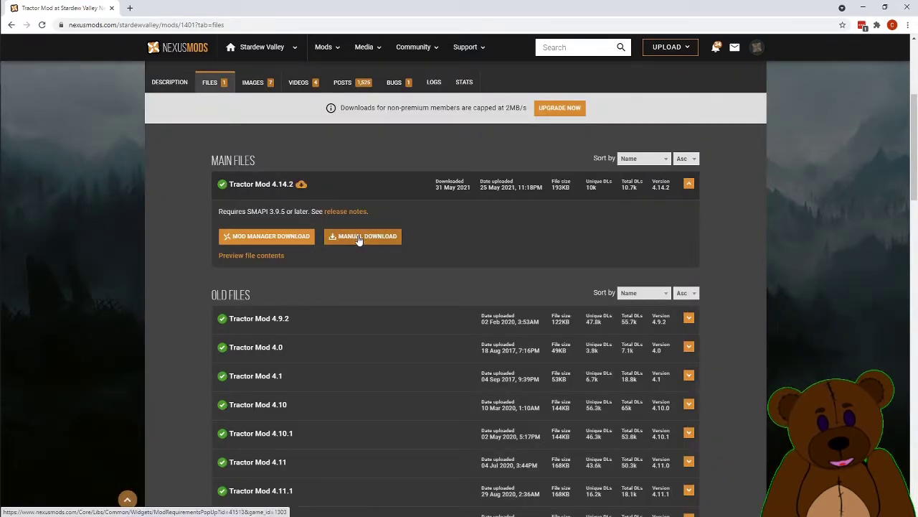
click(359, 240)
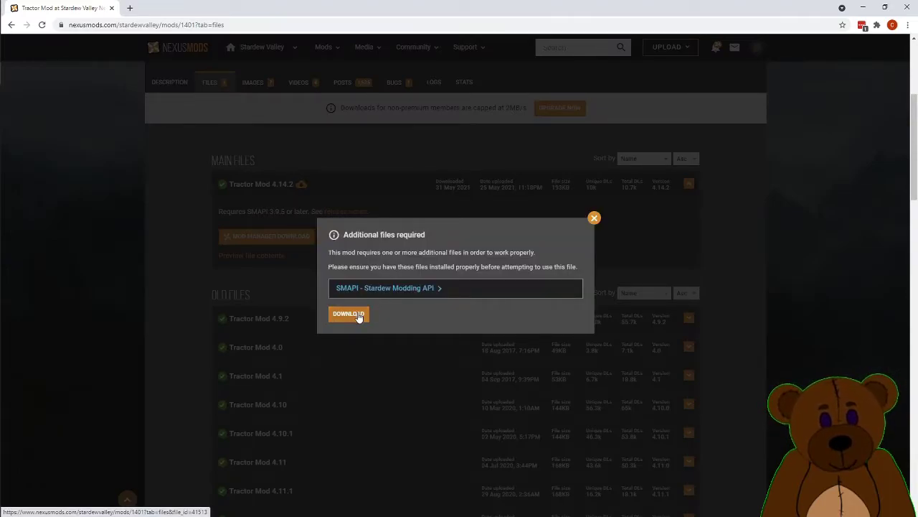
click(357, 316)
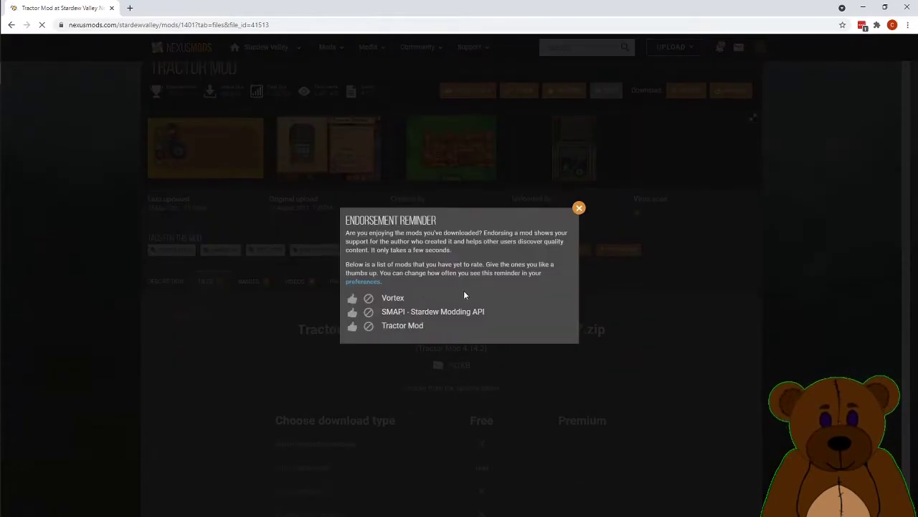
click(579, 208)
scroll(360, 309, down, 5)
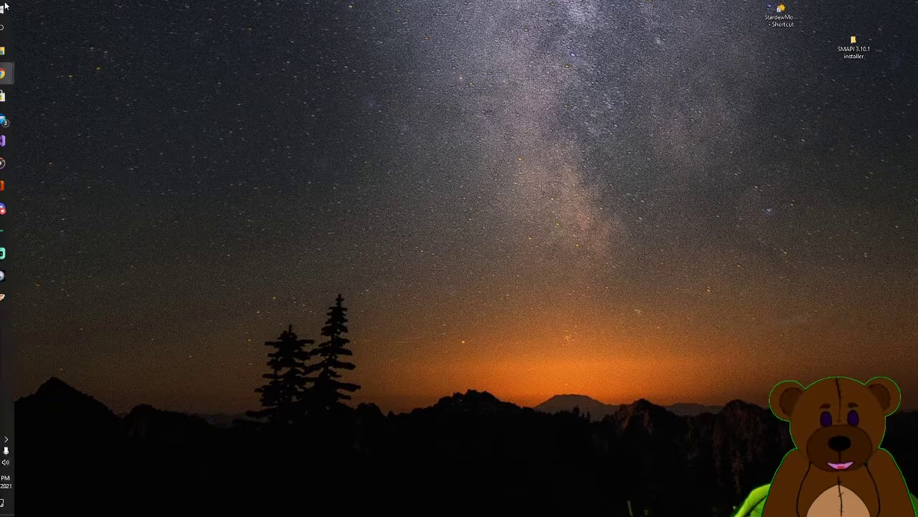
Copy the TractorMod folder from the downloaded Tractor Mod 4.14.2 zip archive in Downloads.
click(15, 29)
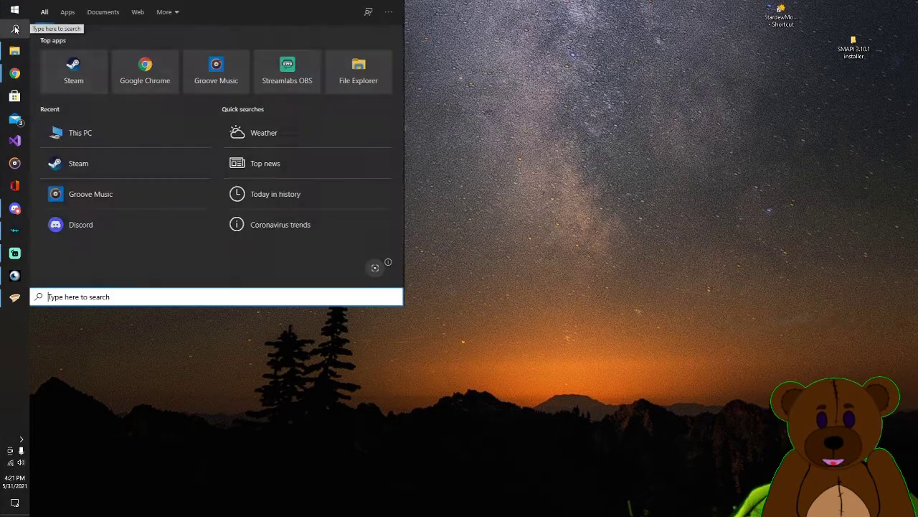
text(thjis p)
key(Return)
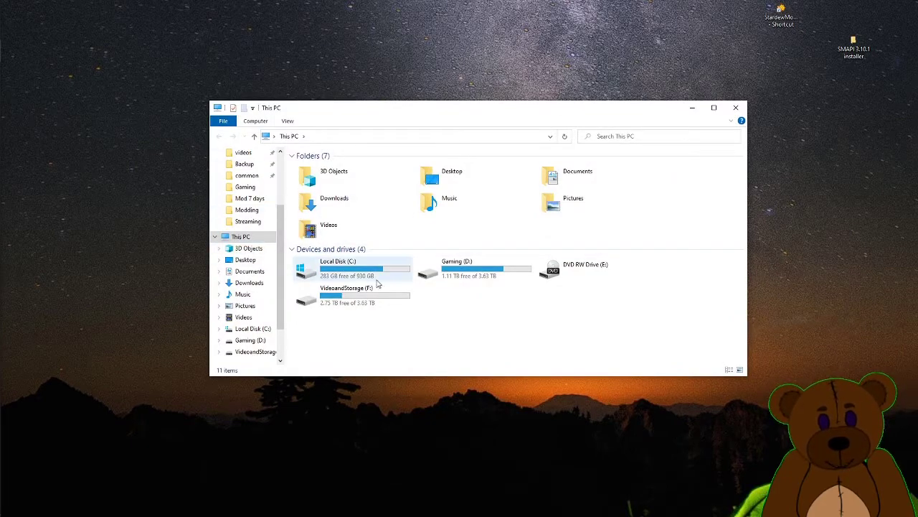
click(247, 284)
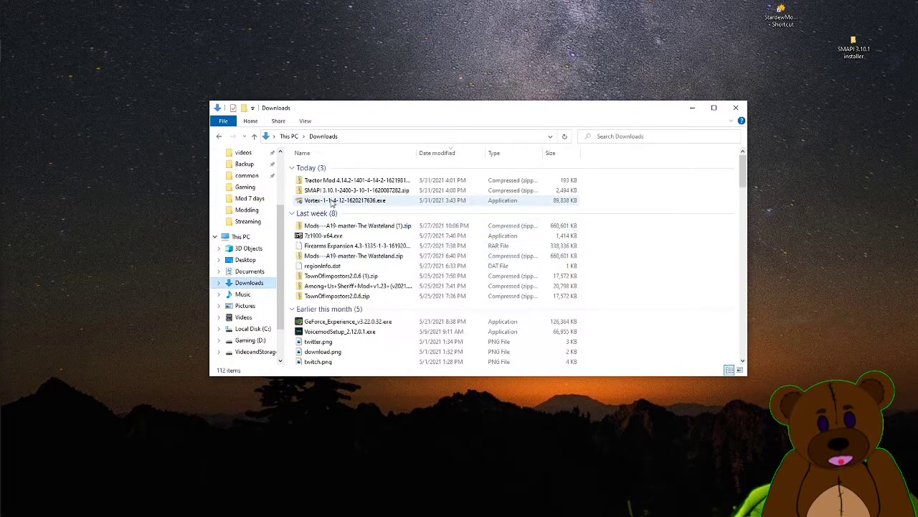
double_click(330, 183)
right_click(322, 167)
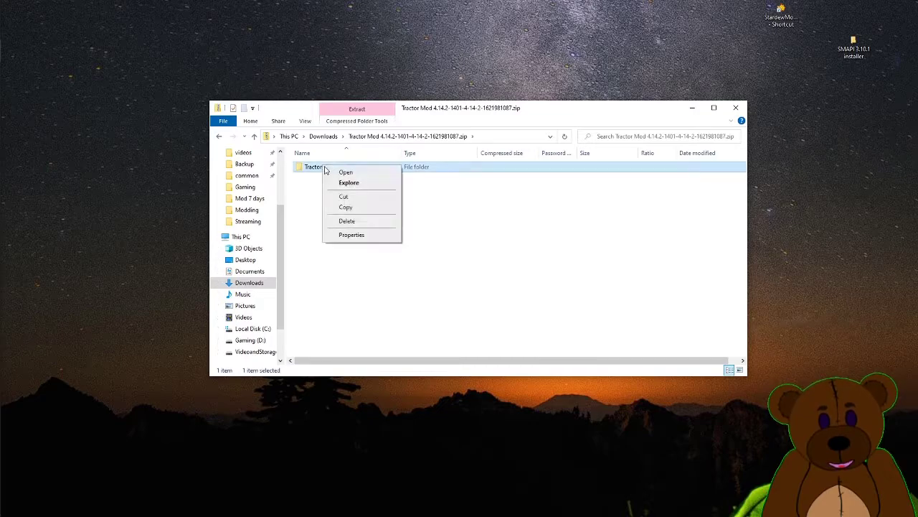
click(350, 206)
Open the Mods folder inside the Stardew Valley folder of the Steam common games directory.
scroll(257, 227, up, 1)
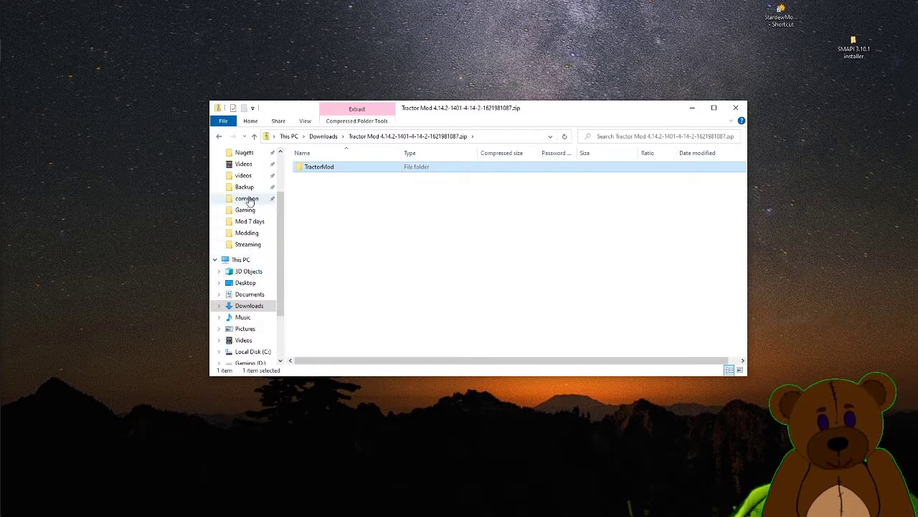
click(247, 198)
scroll(345, 297, down, 10)
scroll(345, 298, down, 5)
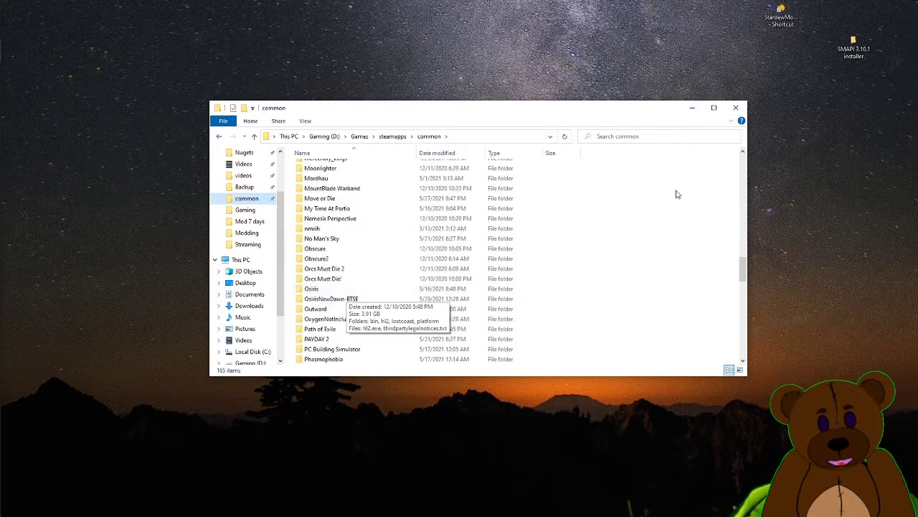
drag(743, 277, 744, 325)
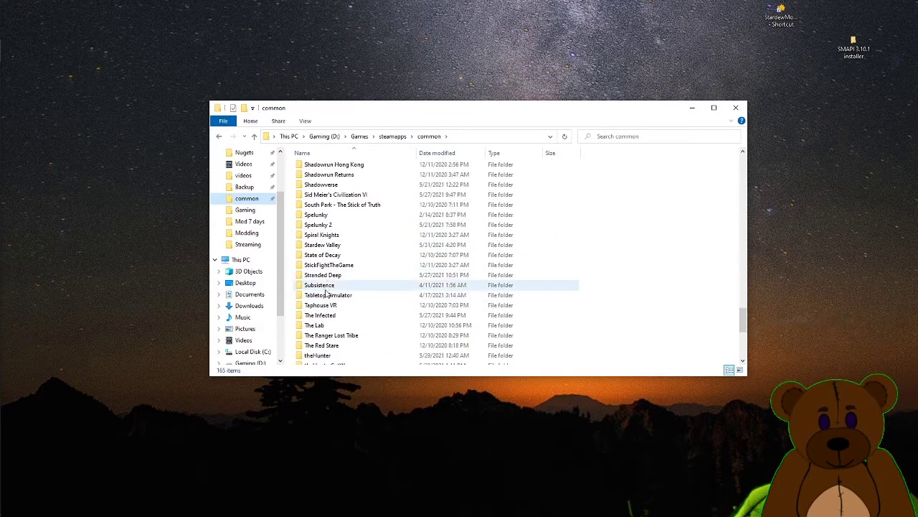
scroll(331, 282, up, 2)
scroll(337, 265, down, 1)
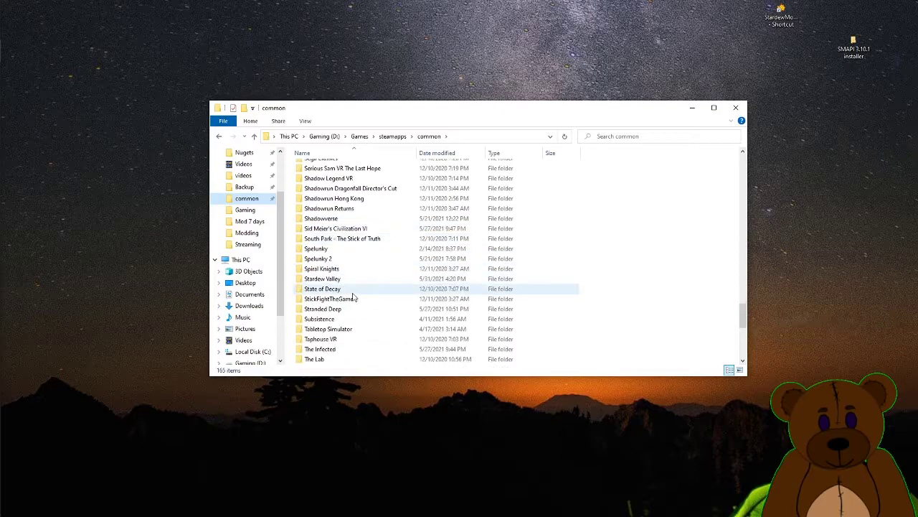
double_click(329, 281)
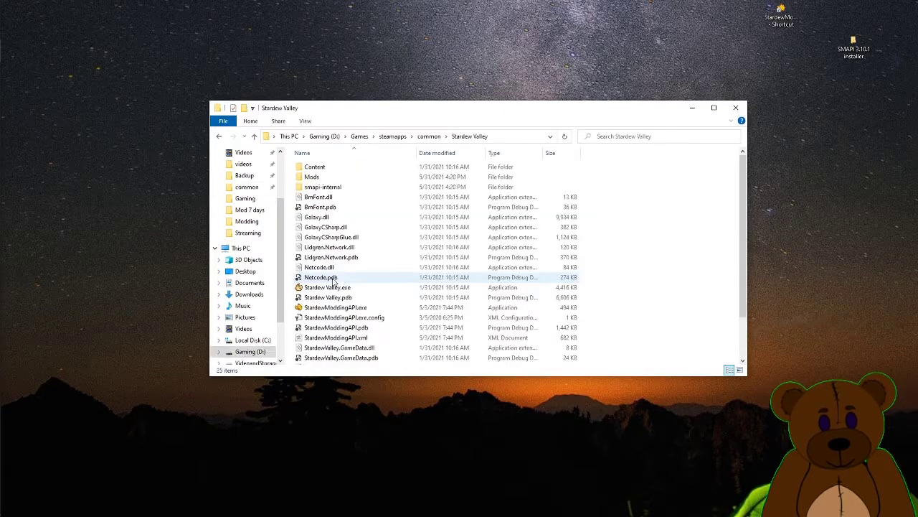
double_click(322, 178)
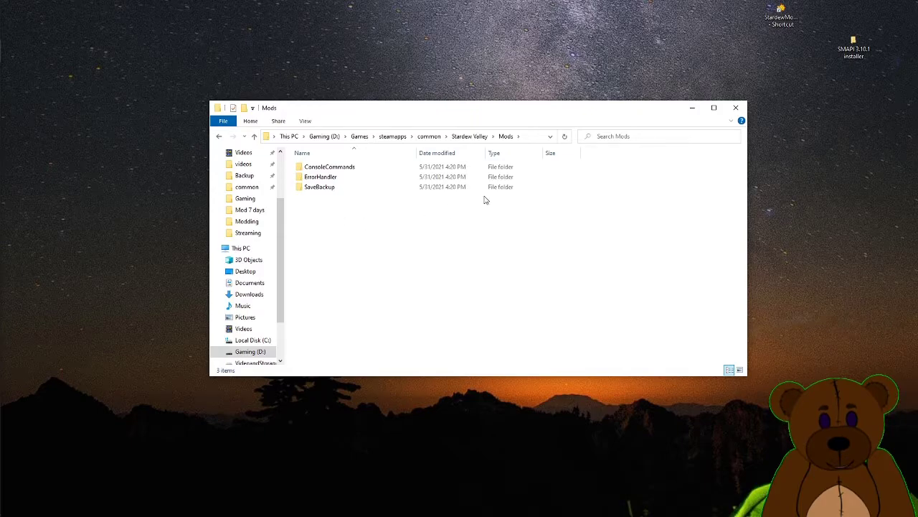
Paste the TractorMod folder into the Mods folder and close the folder window.
right_click(416, 221)
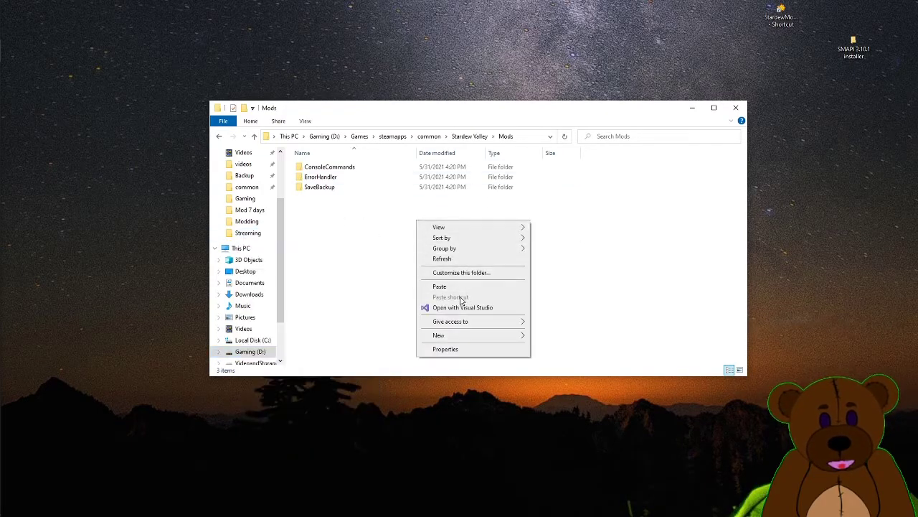
click(449, 286)
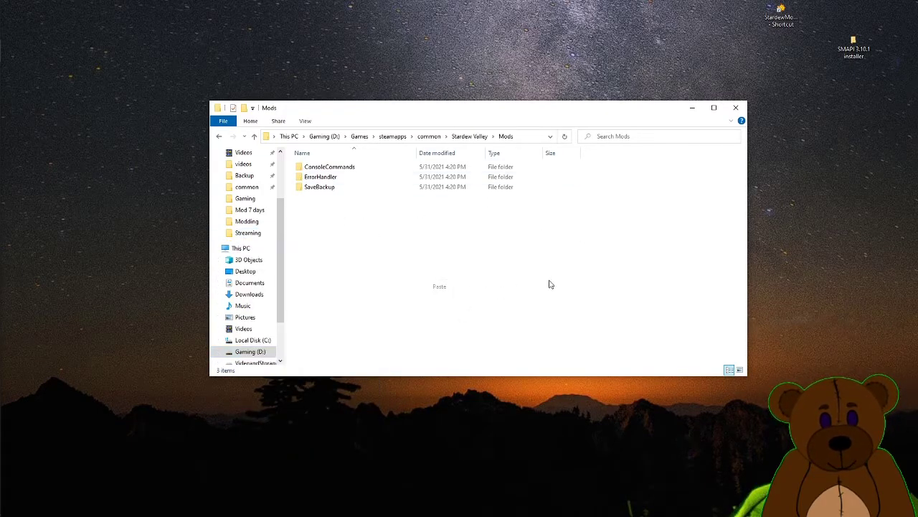
click(737, 108)
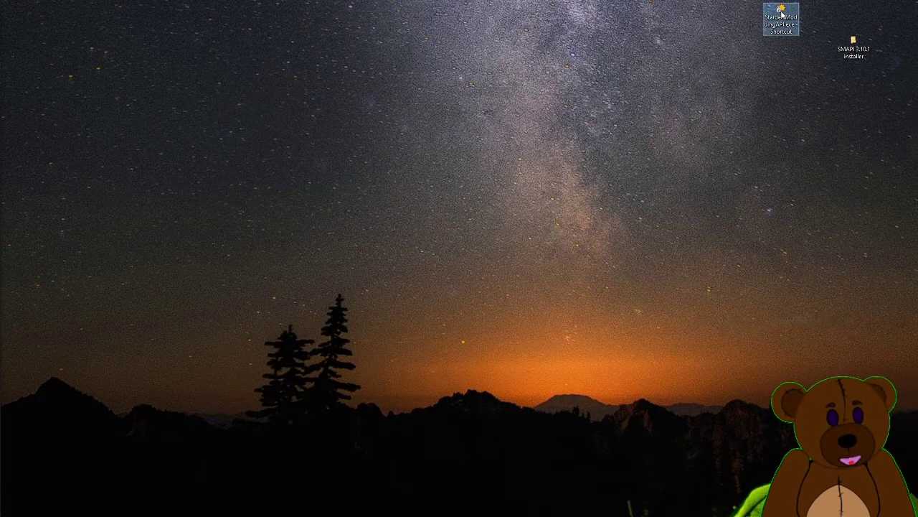
Launch the modded game full screen from the StardewModdingAPI desktop shortcut and begin a new game.
double_click(788, 26)
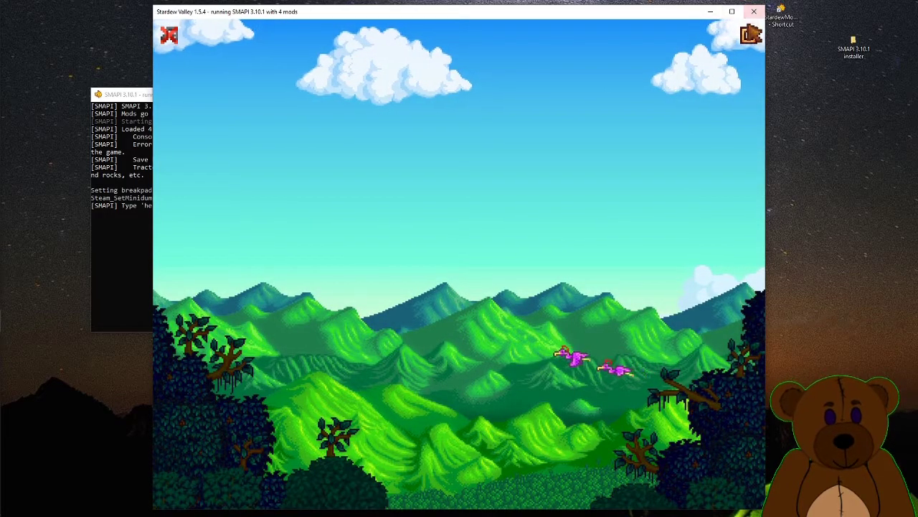
click(750, 33)
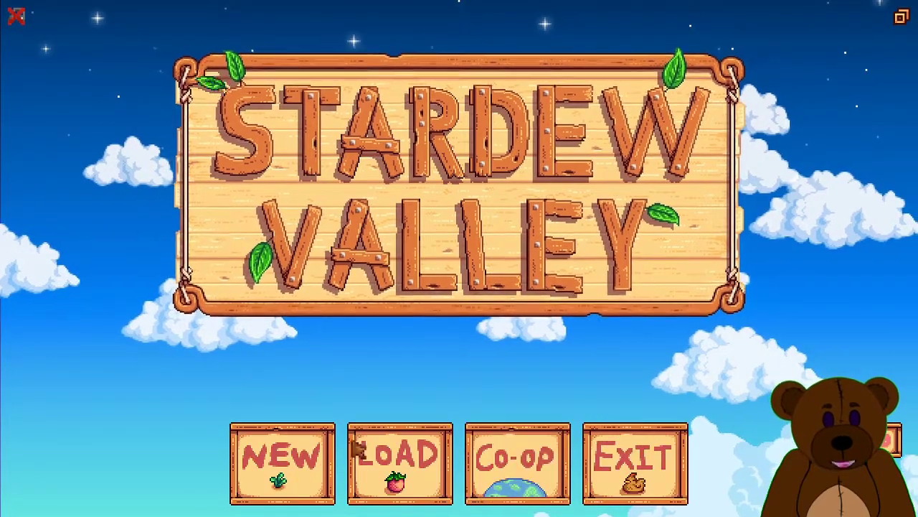
click(242, 464)
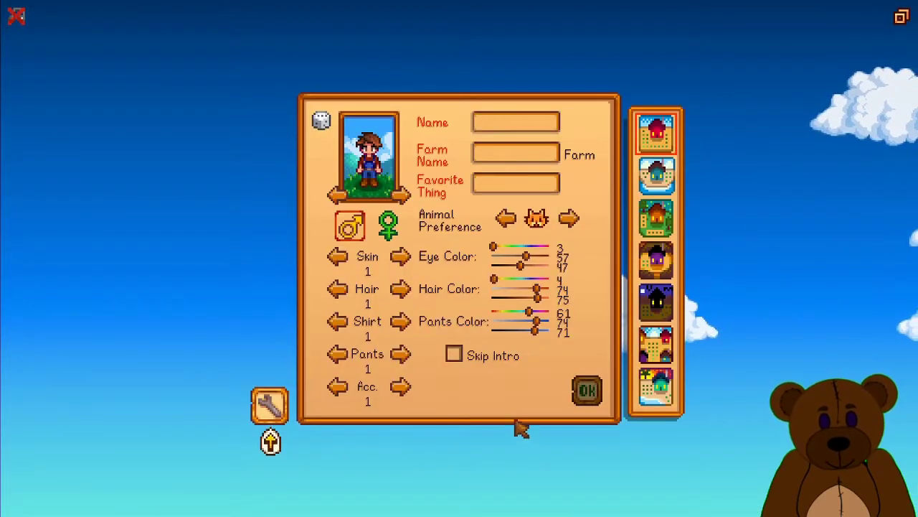
Review the advanced game options and multiplayer options for the new game, and close them without changes.
click(271, 408)
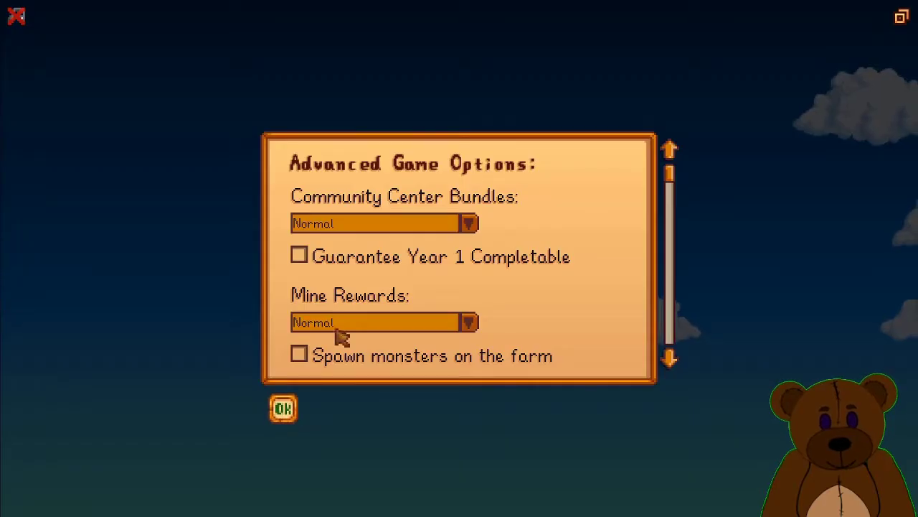
scroll(316, 287, down, 1)
scroll(315, 289, down, 5)
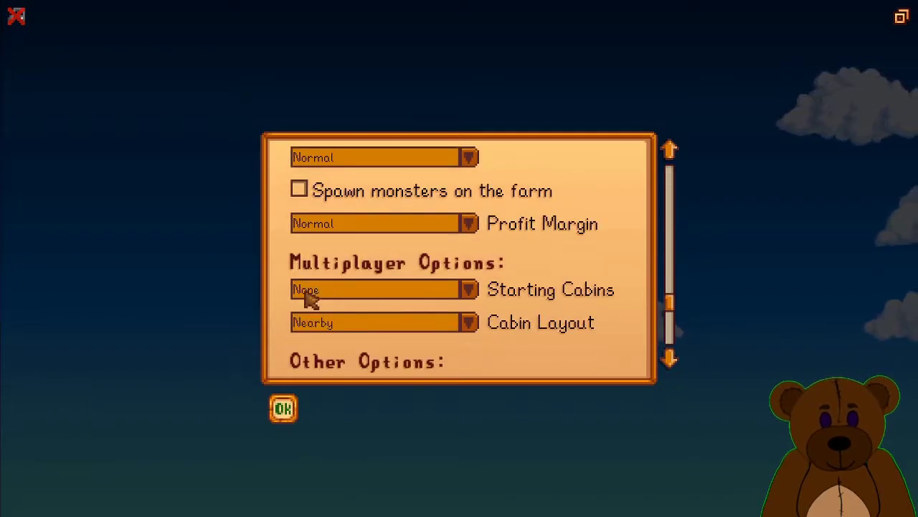
scroll(345, 324, up, 7)
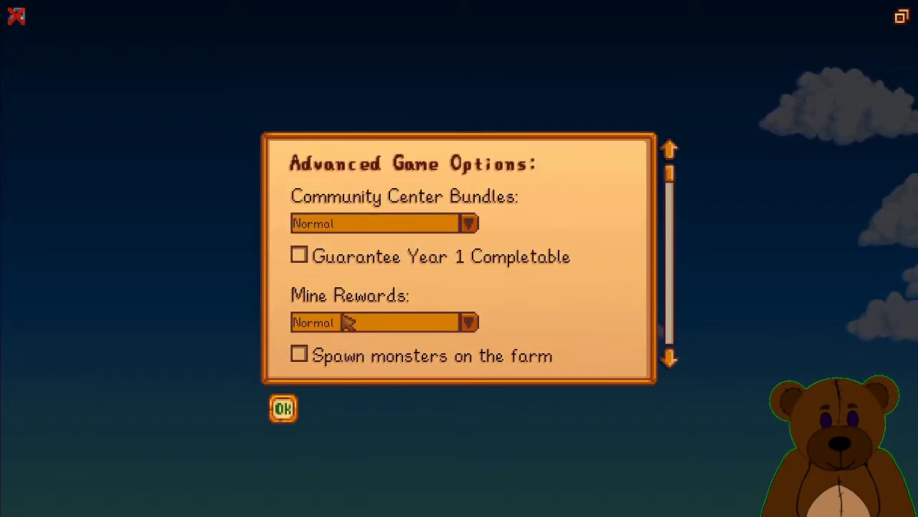
scroll(308, 343, down, 6)
click(286, 409)
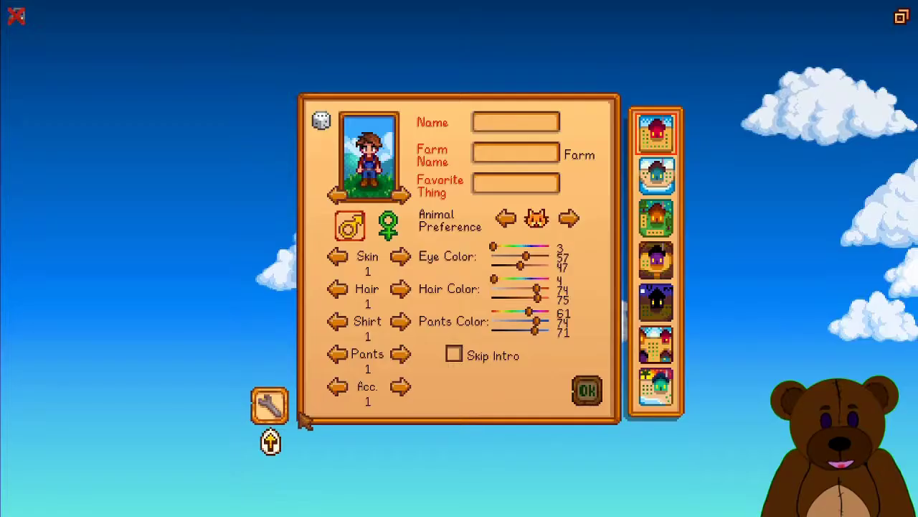
Create the character with Skip Intro enabled, name df, farm name dsafdsaa and favorite thing dsaaf, and start the game.
click(458, 354)
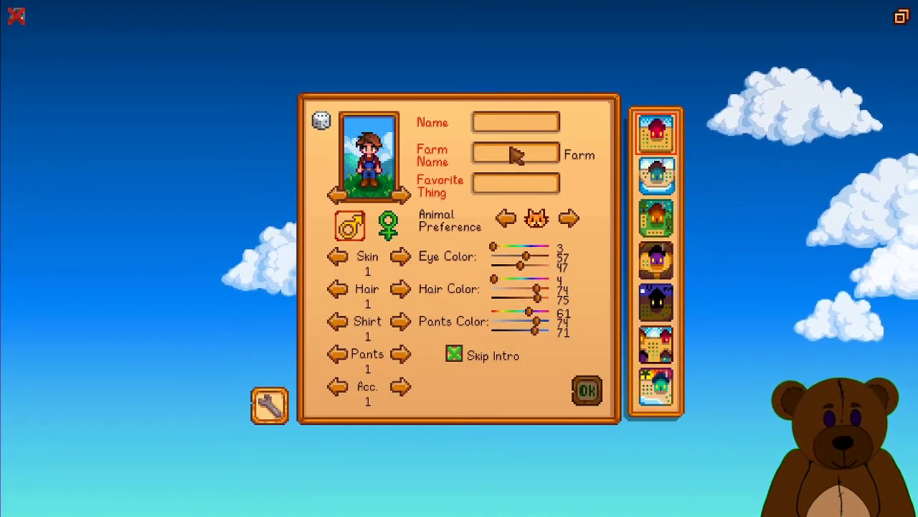
click(503, 120)
text(df)
click(506, 154)
text(dsafdsaa)
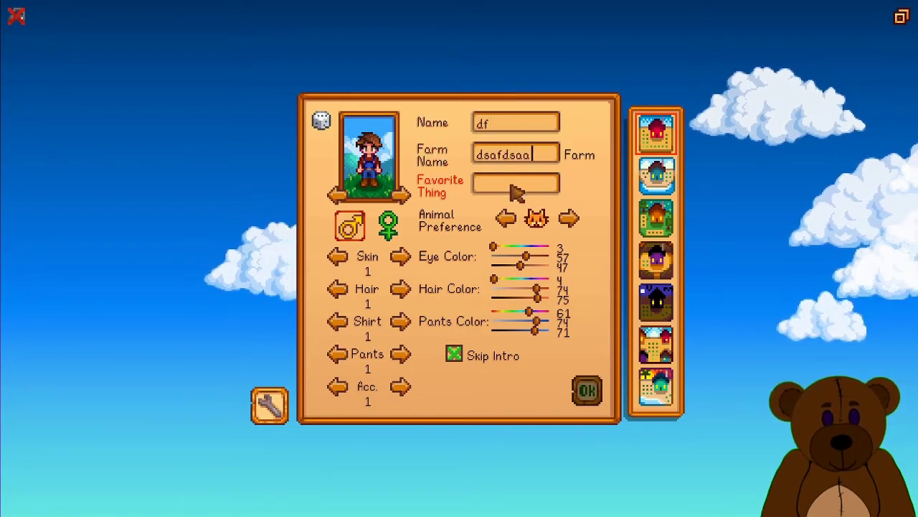
click(516, 185)
text(dsaaf)
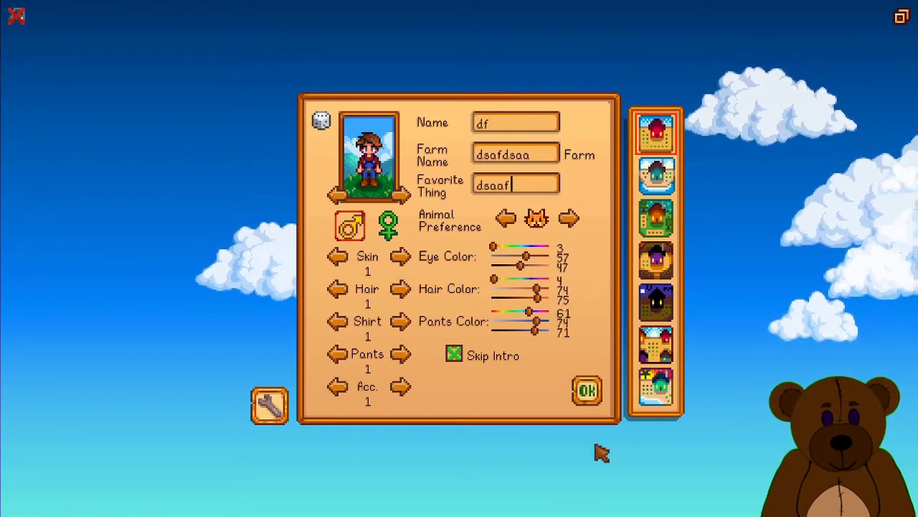
click(589, 398)
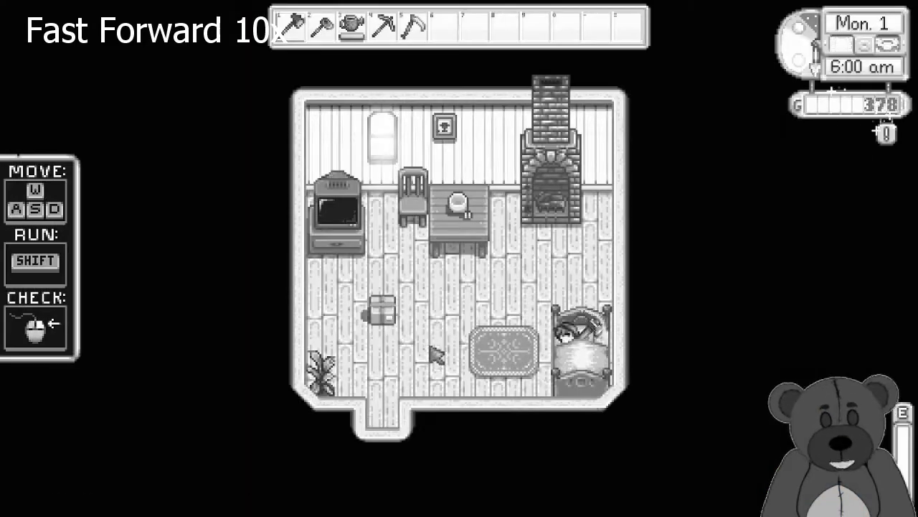
Leave the farmhouse and walk the character to the front door of Robin's carpenter shop.
key(w)
key(d)
key(e)
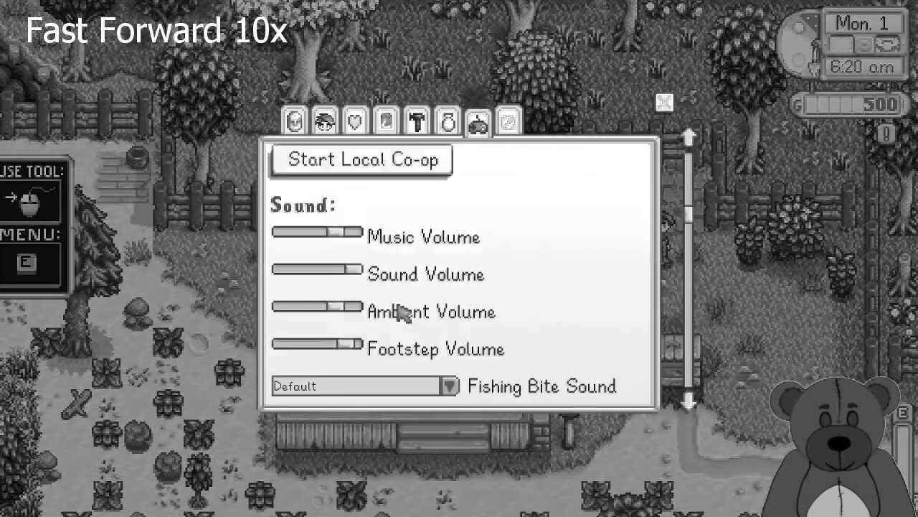
key(e)
key(d)
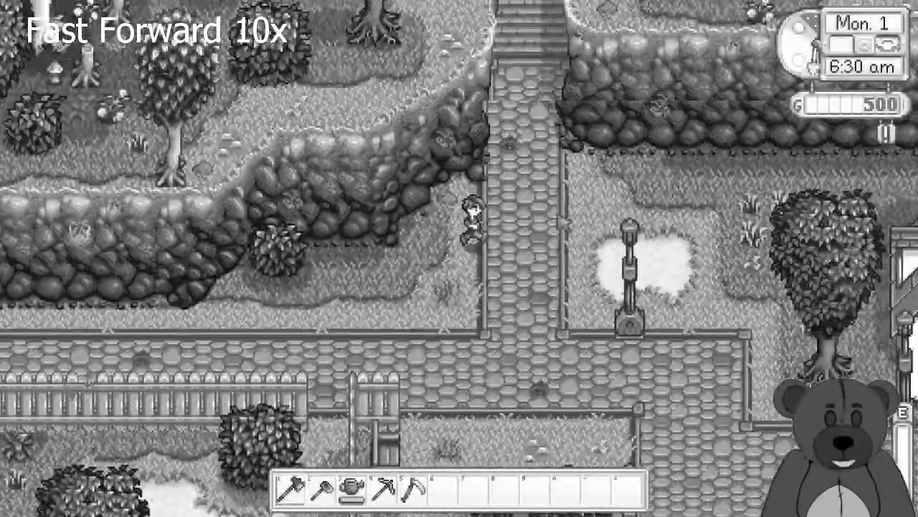
key(s)
key(w)
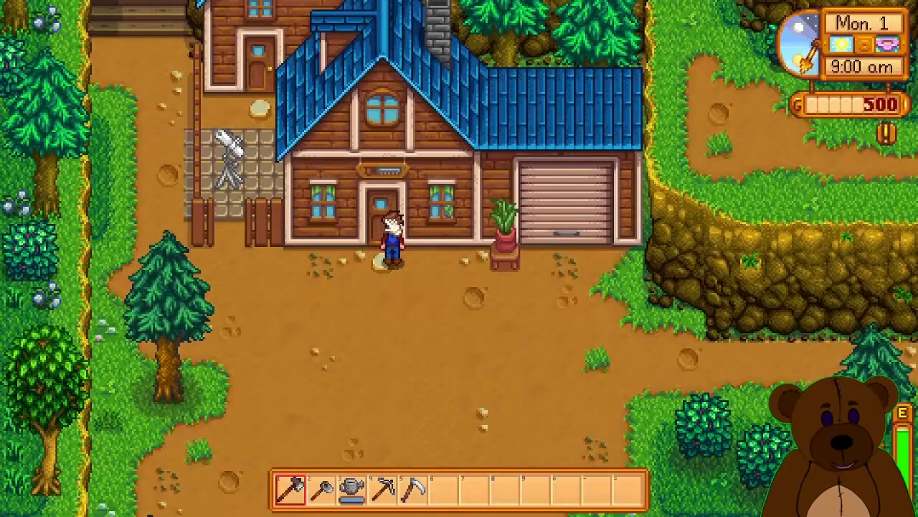
Enter the carpenter shop and ask Robin at the counter to construct farm buildings.
right_click(394, 239)
key(w)
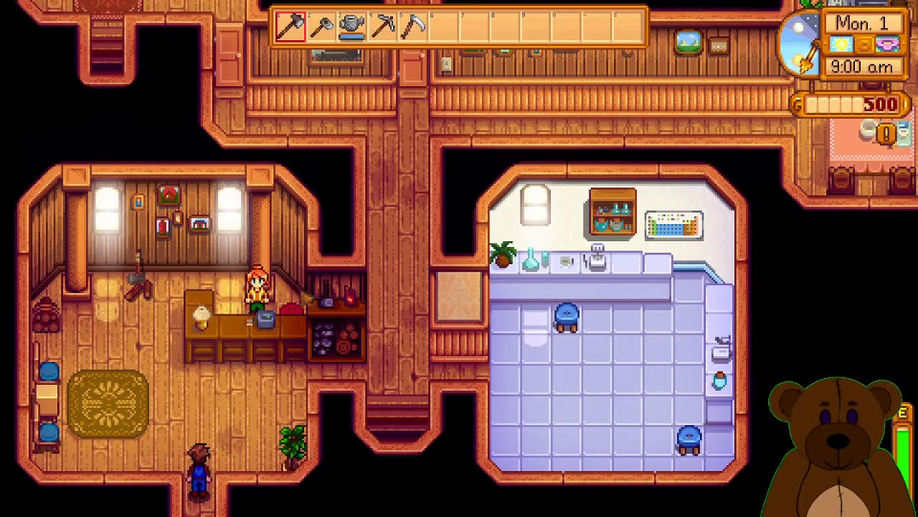
right_click(280, 349)
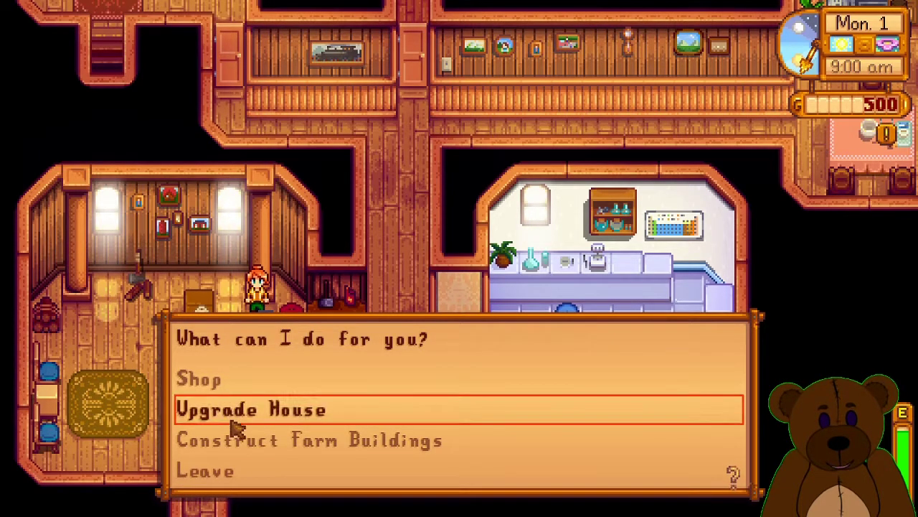
click(251, 446)
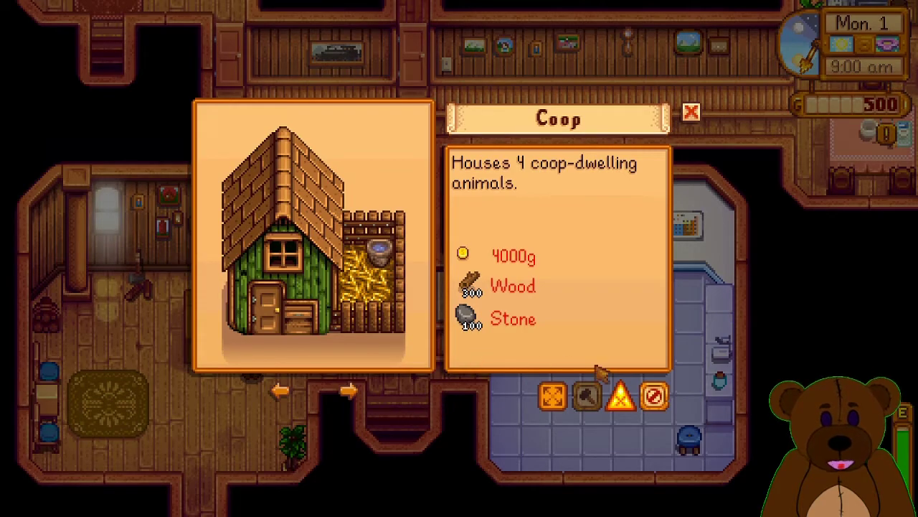
Browse Robin's farm building catalogue to the Tractor Garage entry.
click(347, 391)
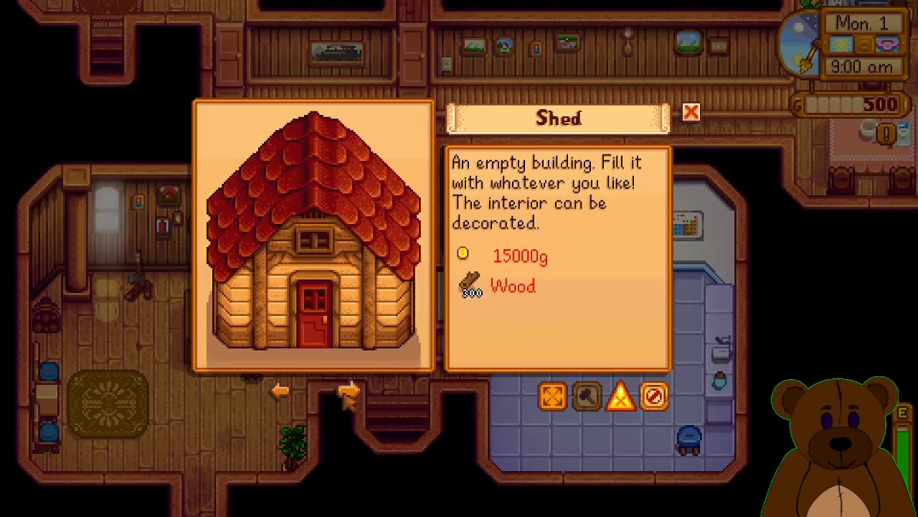
click(348, 391)
click(348, 391)
click(348, 391)
click(348, 391)
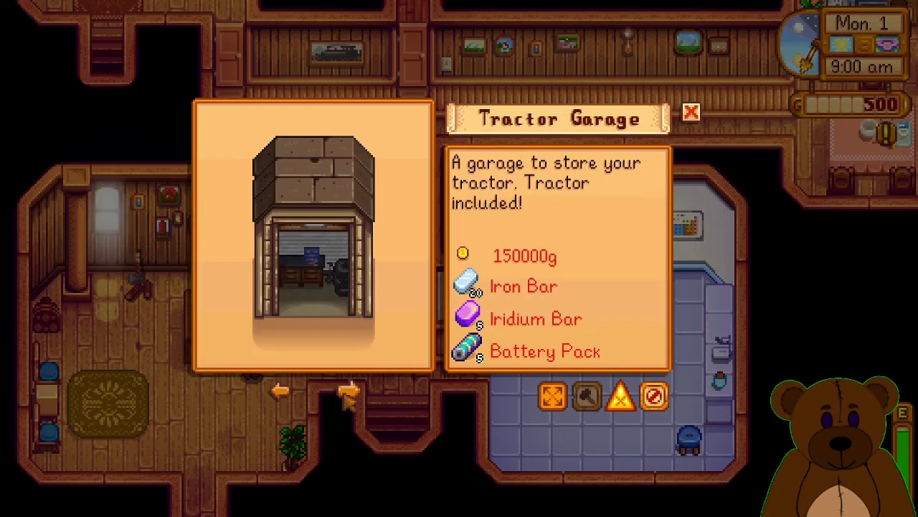